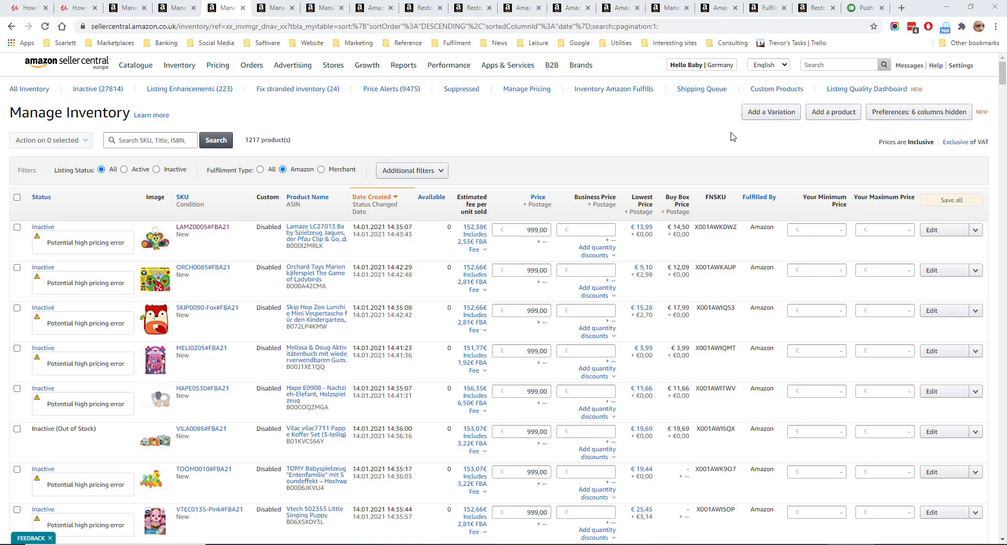
# Open Inventory Planning from the Inventory menu to reach the Inventory Dashboard (performance index 241)
pyautogui.moveTo(179, 65)
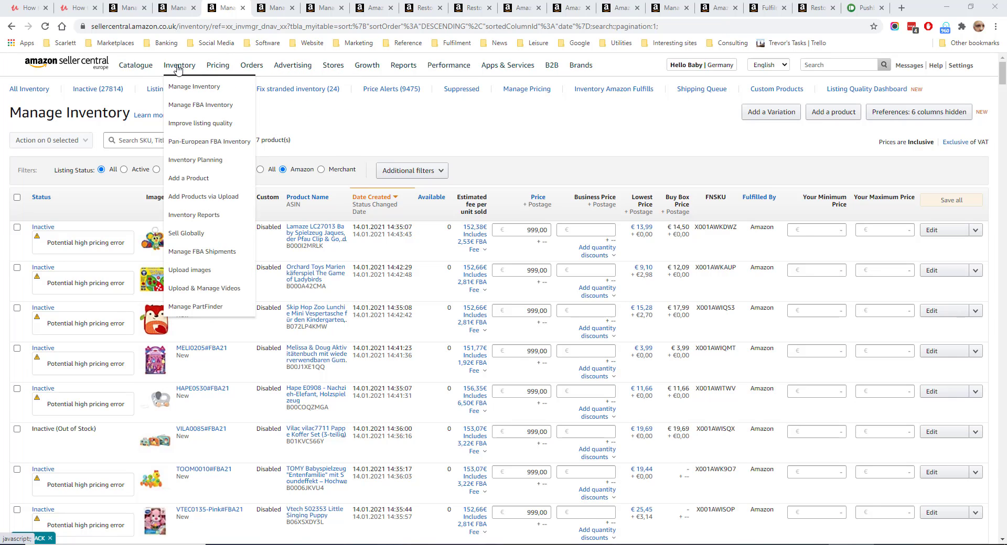
pyautogui.click(200, 161)
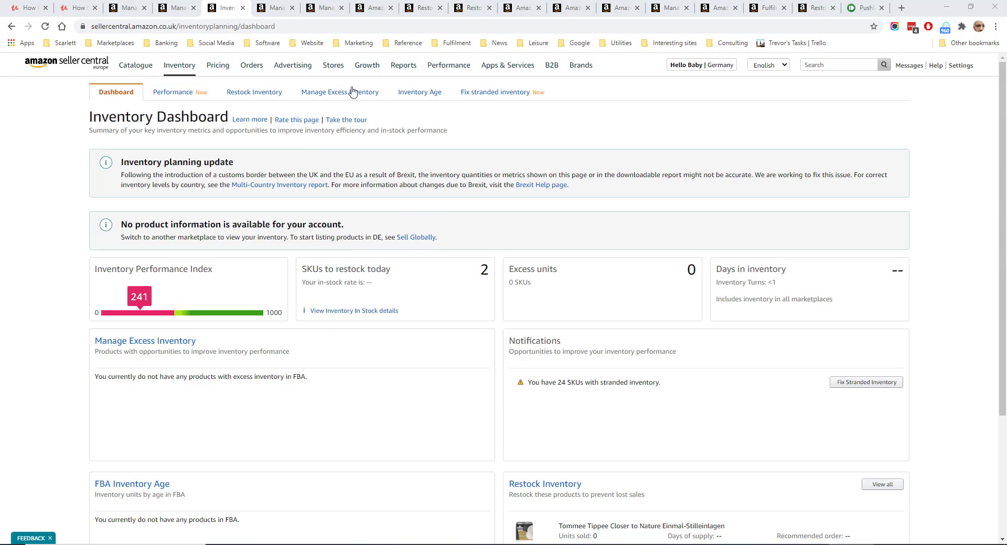
# Open the inventory Performance tab and scroll through its details
pyautogui.click(167, 93)
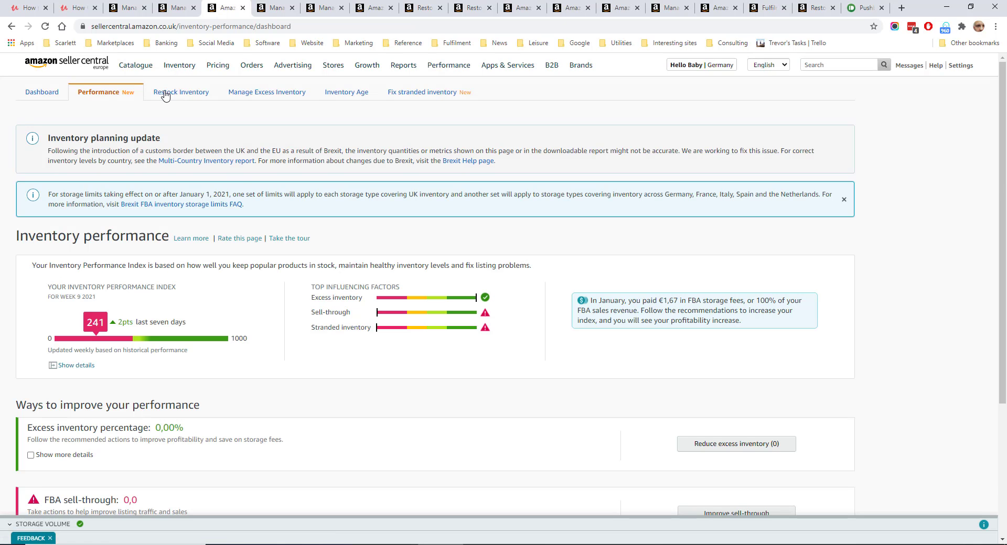
pyautogui.scroll(-2, 398, 242)
pyautogui.scroll(-2, 399, 242)
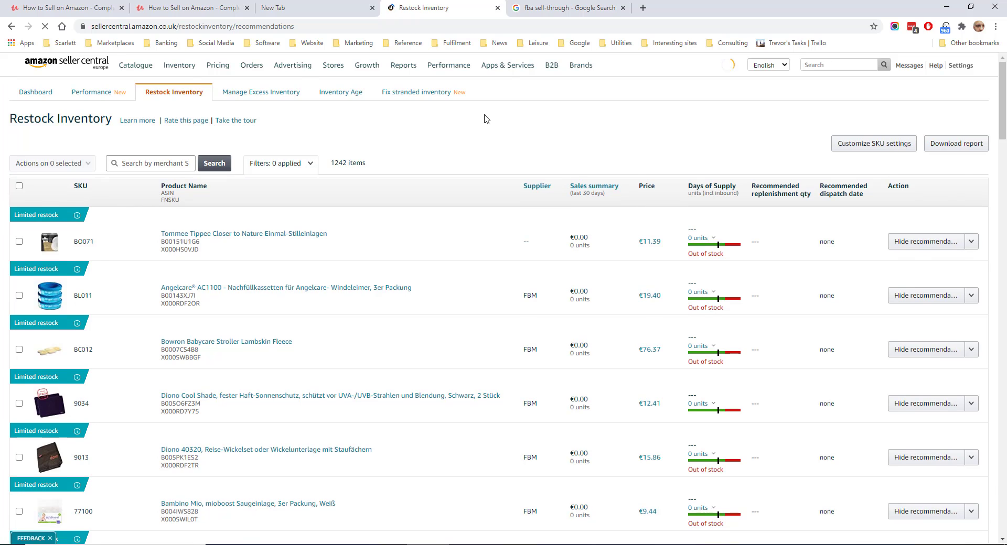
# Download the Restock Inventory report for the 1242 recommended items
pyautogui.scroll(-1, 498, 99)
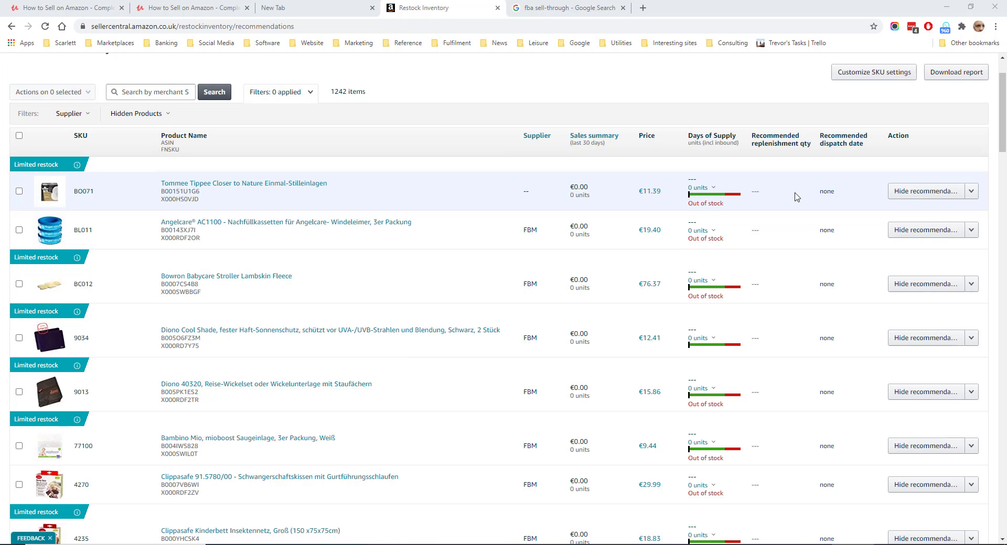
pyautogui.scroll(2, 796, 197)
pyautogui.click(966, 142)
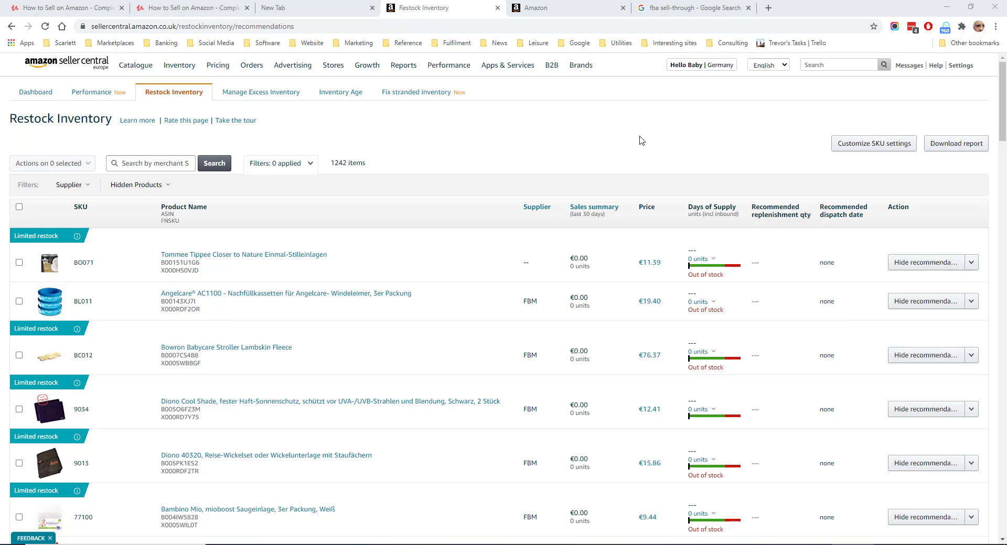
# In Excel, inspect the Recommended replenishment qty, Recommended ship date and Country column headings
pyautogui.hotkey('alt', 'Tab')
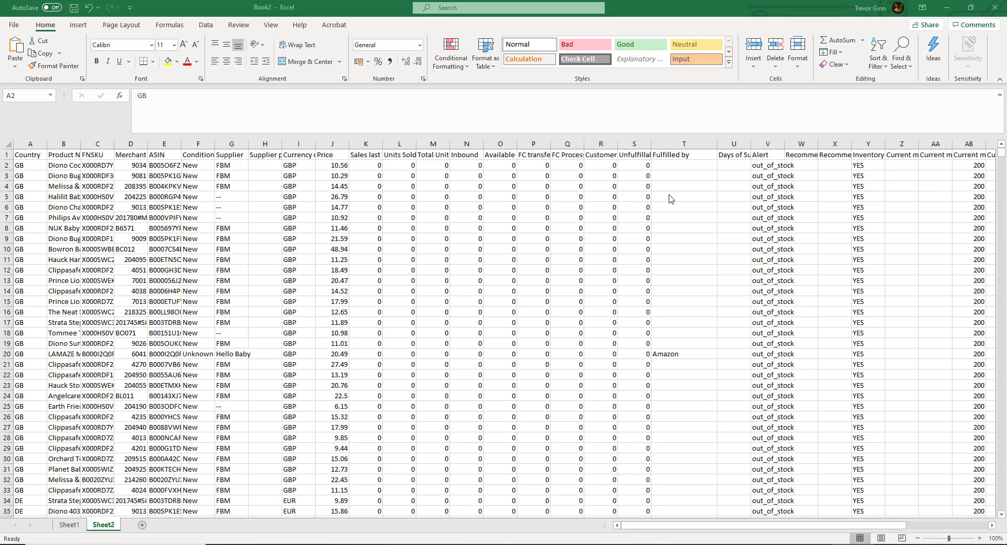
pyautogui.click(801, 154)
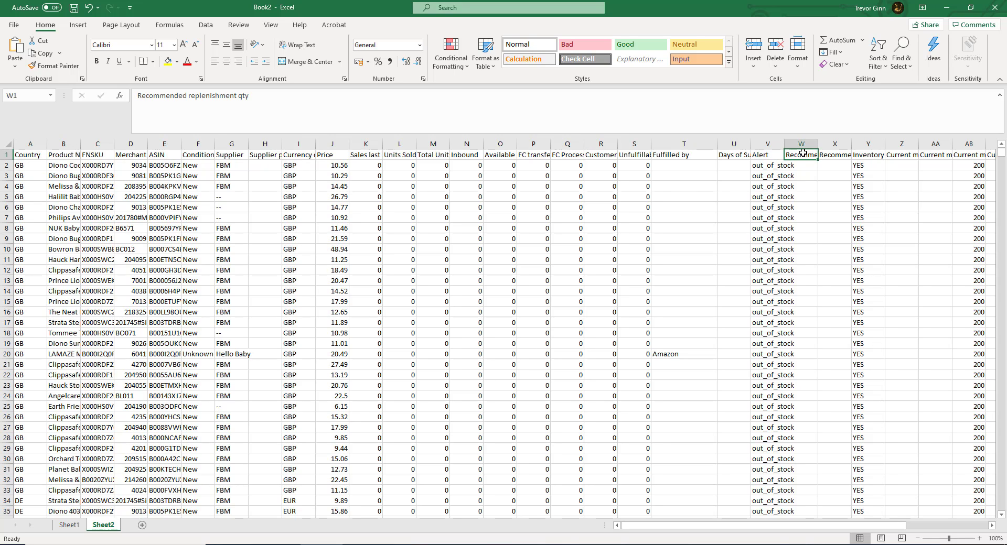
pyautogui.press('Right')
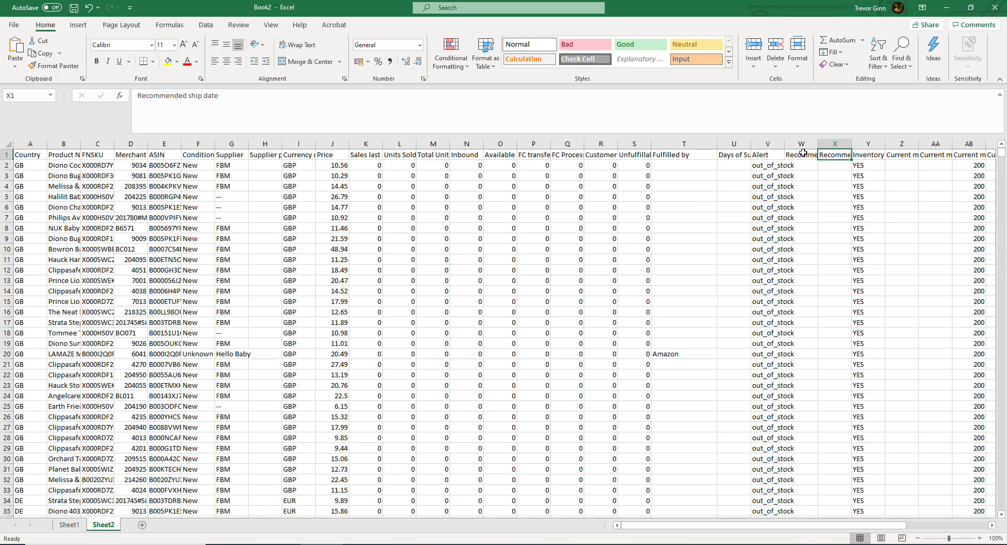
pyautogui.press('Left')
pyautogui.press('Left')
pyautogui.press('Left')
pyautogui.press('Left')
pyautogui.press('Left')
pyautogui.press('Left')
pyautogui.press('Left')
pyautogui.press('Left')
pyautogui.press('Left')
pyautogui.press('Left')
pyautogui.press('Left')
pyautogui.press('Left')
pyautogui.press('Left')
pyautogui.press('Left')
pyautogui.press('Left')
pyautogui.press('Left')
pyautogui.press('Left')
pyautogui.press('Left')
pyautogui.press('Left')
pyautogui.press('Left')
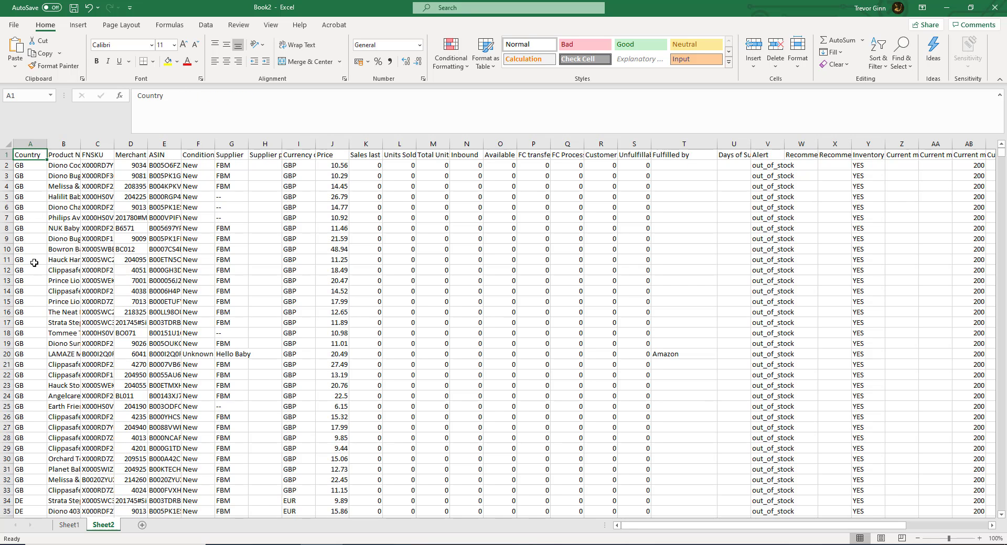
# Jump to the report's last rows, past row 1540, then return to Restock Inventory
pyautogui.scroll(-20, 33, 255)
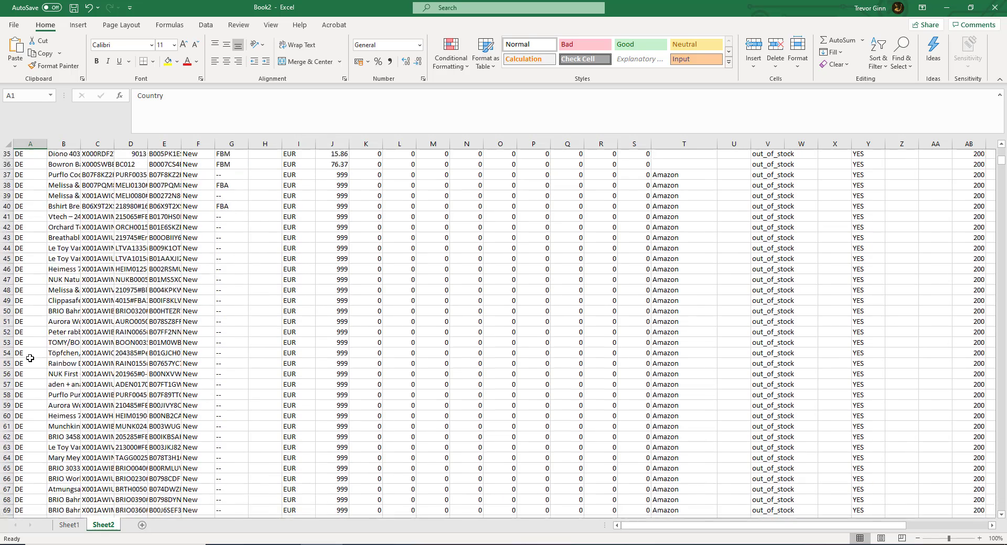
pyautogui.hotkey('ctrl', 'Down')
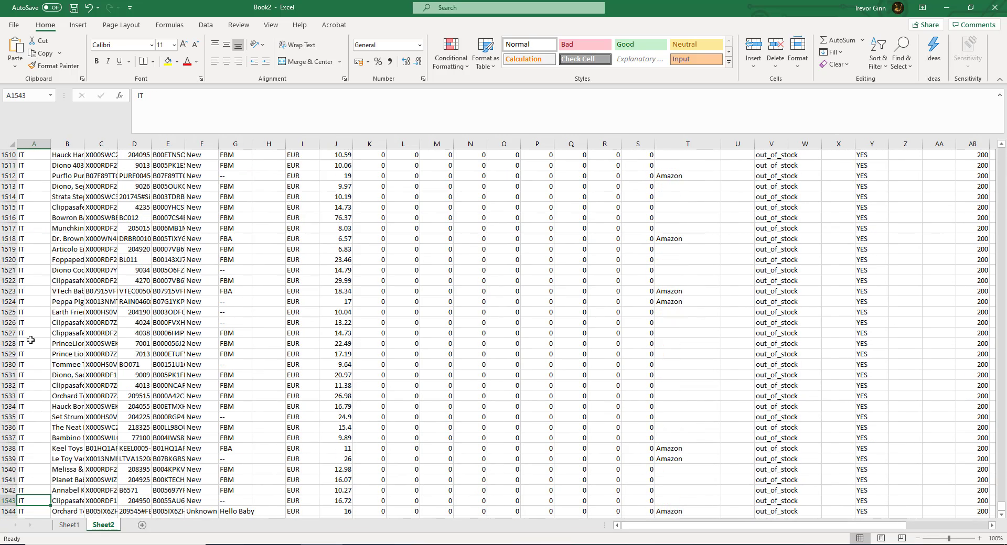
pyautogui.hotkey('alt', 'Tab')
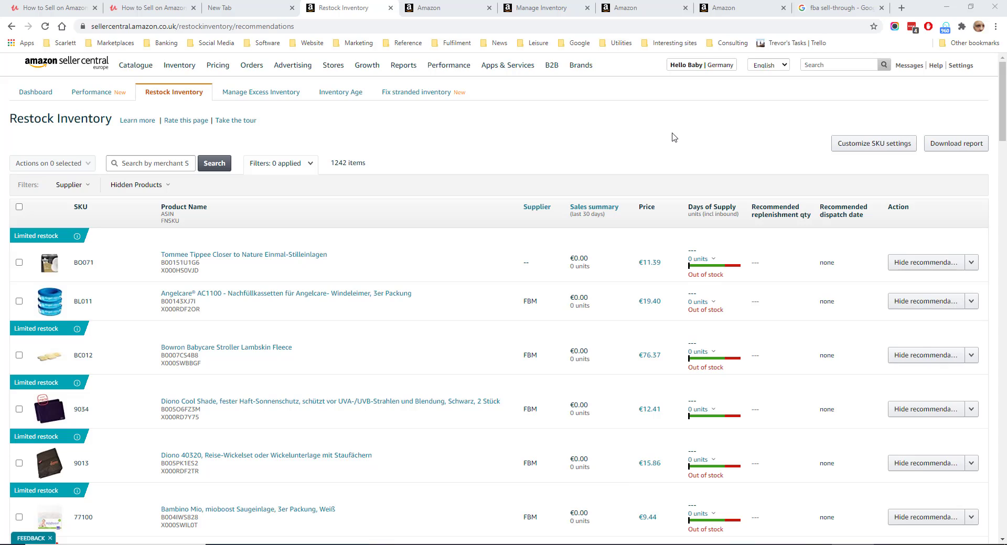
# Open Customize SKU settings to get the Inventory product settings workbook
pyautogui.click(870, 150)
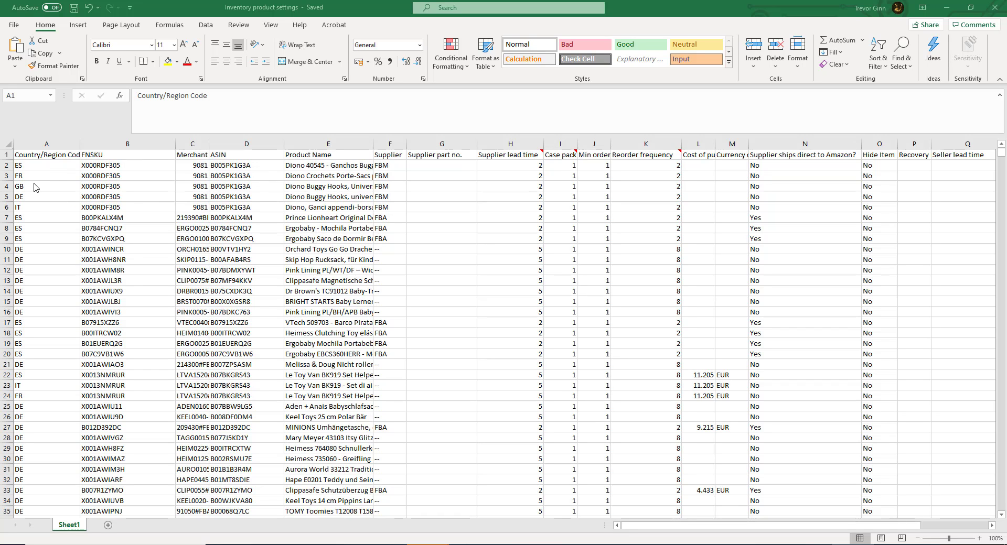
pyautogui.click(187, 170)
pyautogui.moveTo(31, 166); pyautogui.dragTo(62, 207)
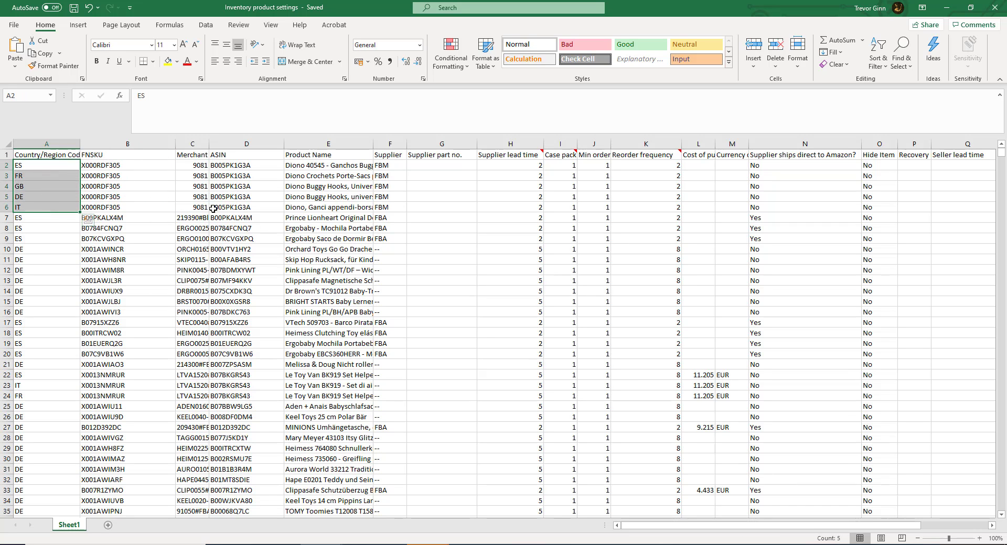
pyautogui.click(439, 165)
pyautogui.press('Right')
pyautogui.press('Up')
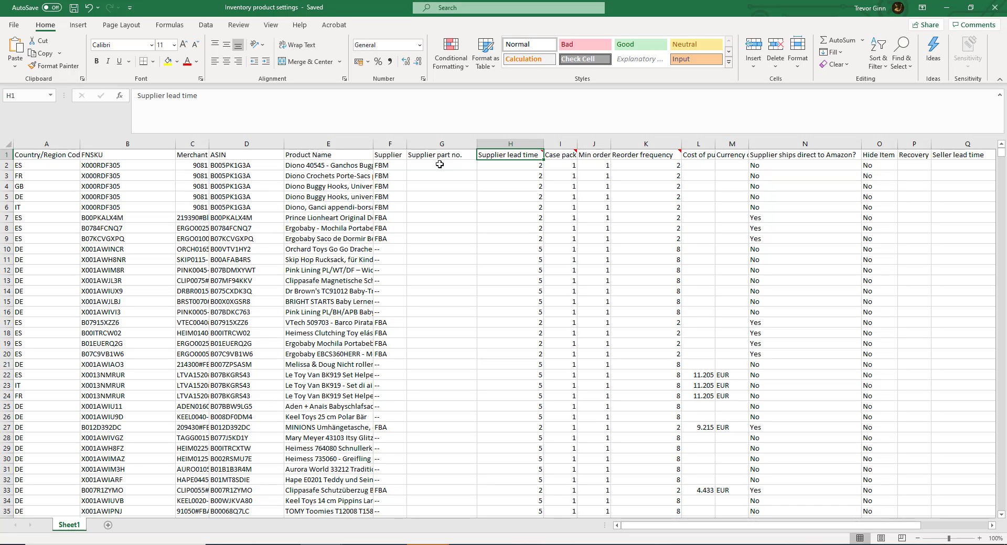
pyautogui.press('Right')
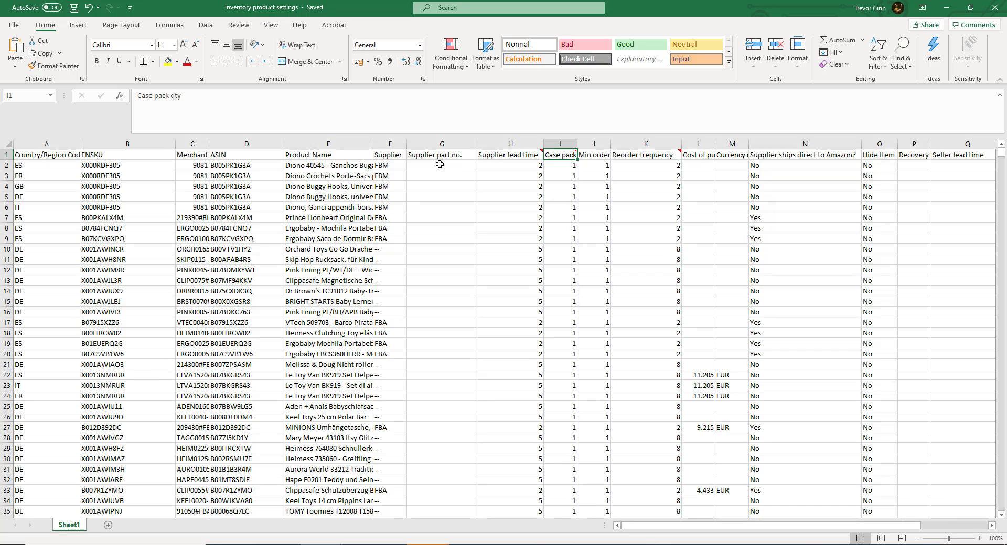
pyautogui.press('Right')
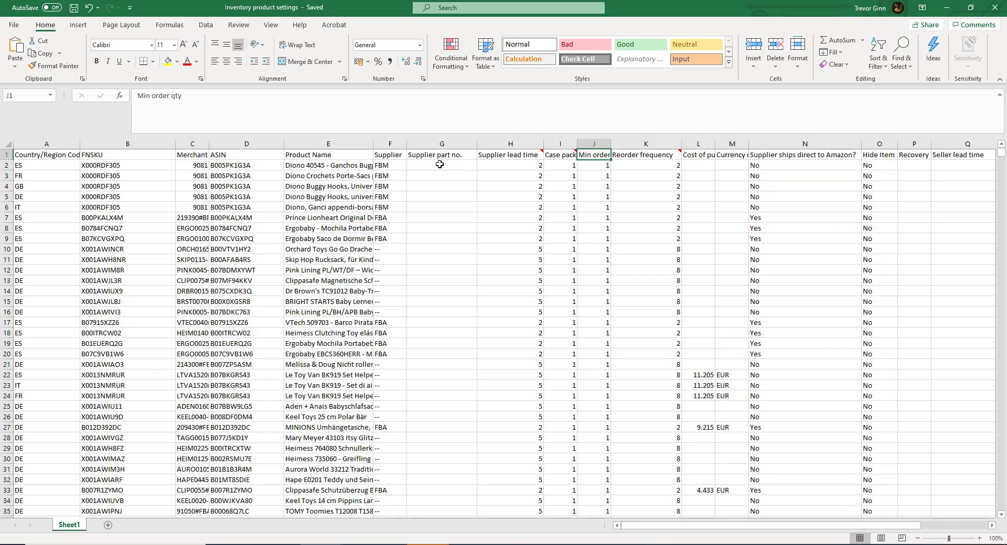
pyautogui.press('Right')
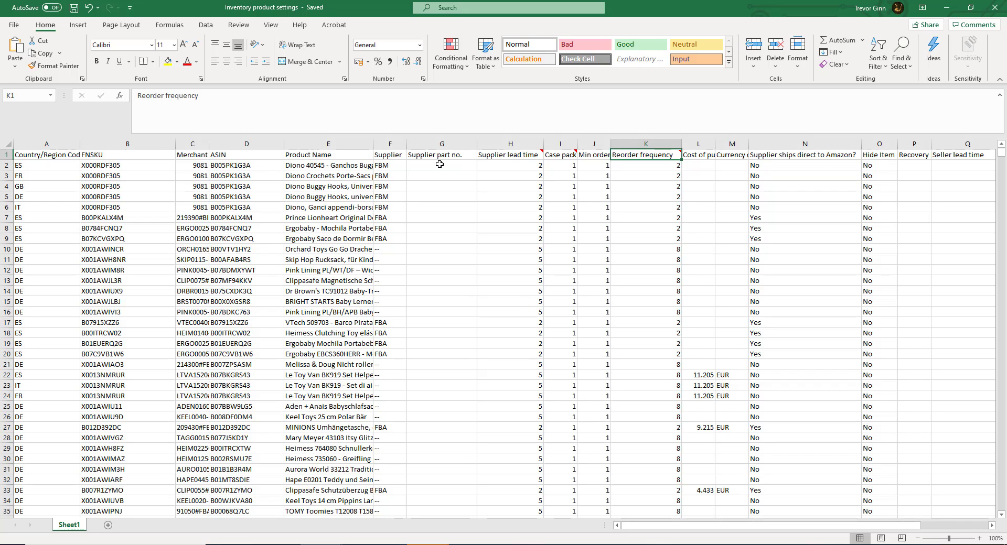
pyautogui.press('Right')
pyautogui.press('Right')
pyautogui.press('Right')
pyautogui.press('Right')
pyautogui.press('Right')
pyautogui.press('Right')
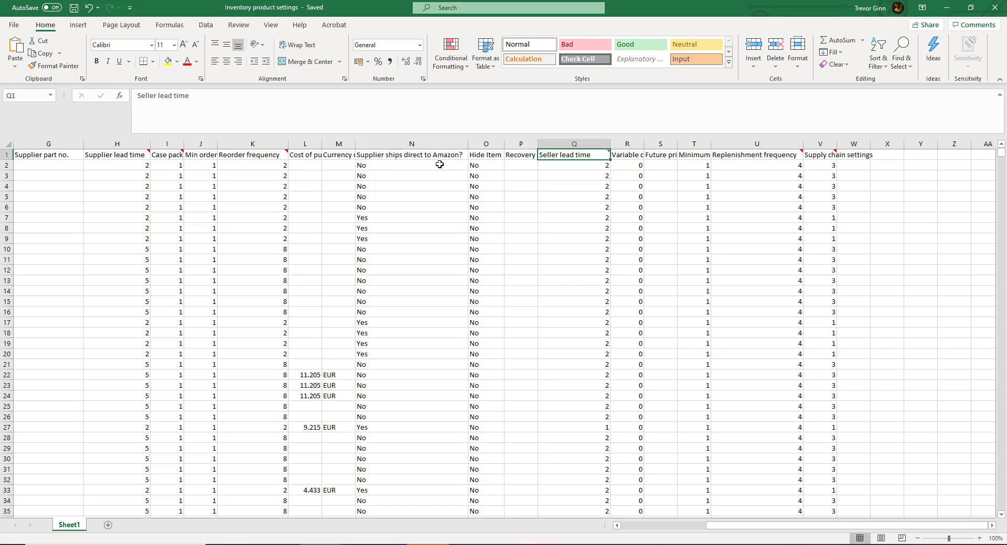
pyautogui.press('Right')
pyautogui.press('Right')
pyautogui.press('Right')
pyautogui.press('Right')
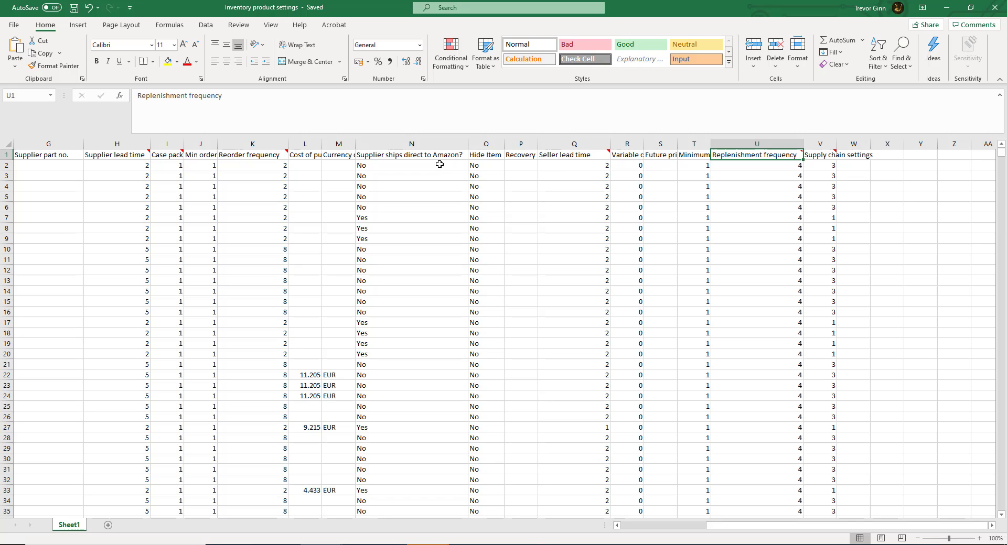
pyautogui.press('Right')
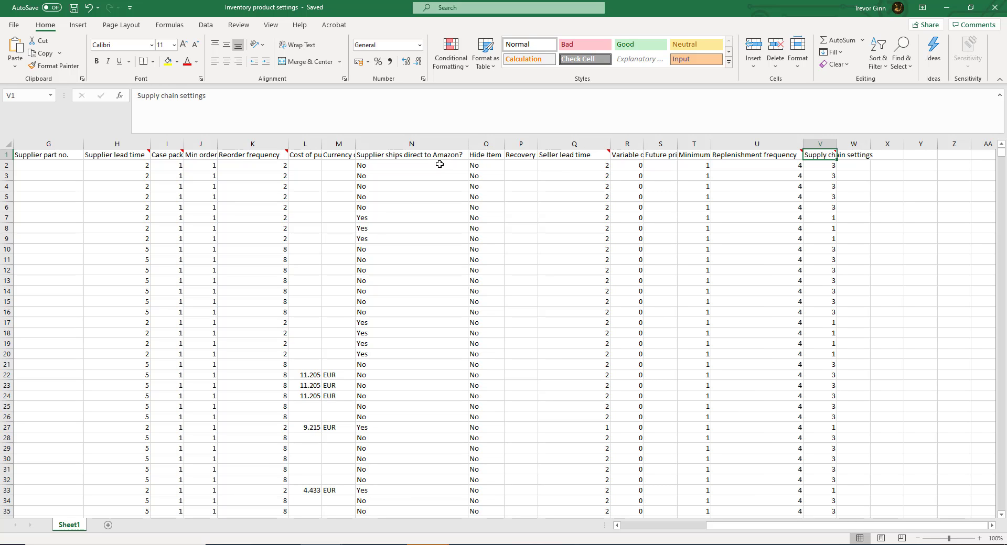
# Read the V1 note explaining the supply chain settings codes, then return to Manage Inventory
pyautogui.moveTo(833, 151)
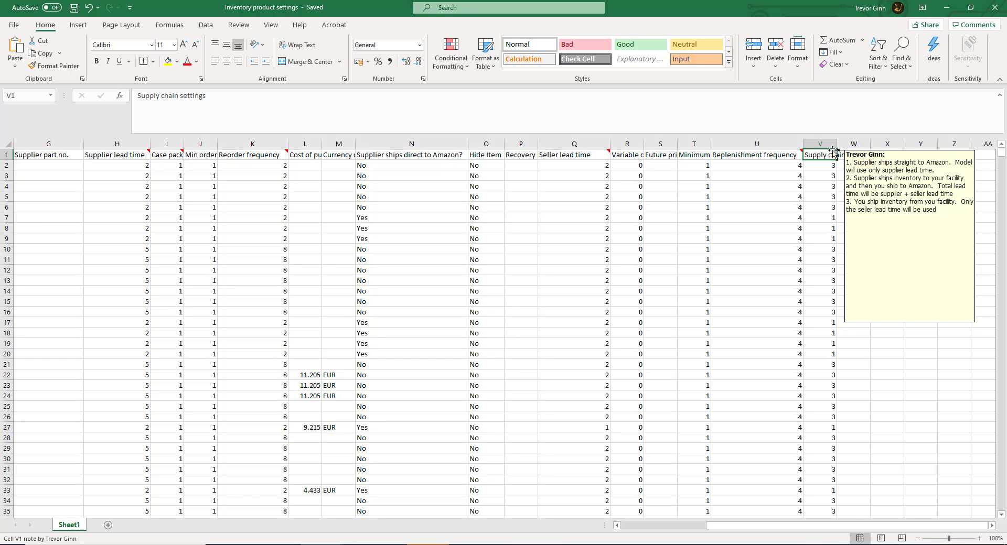
pyautogui.moveTo(426, 542)
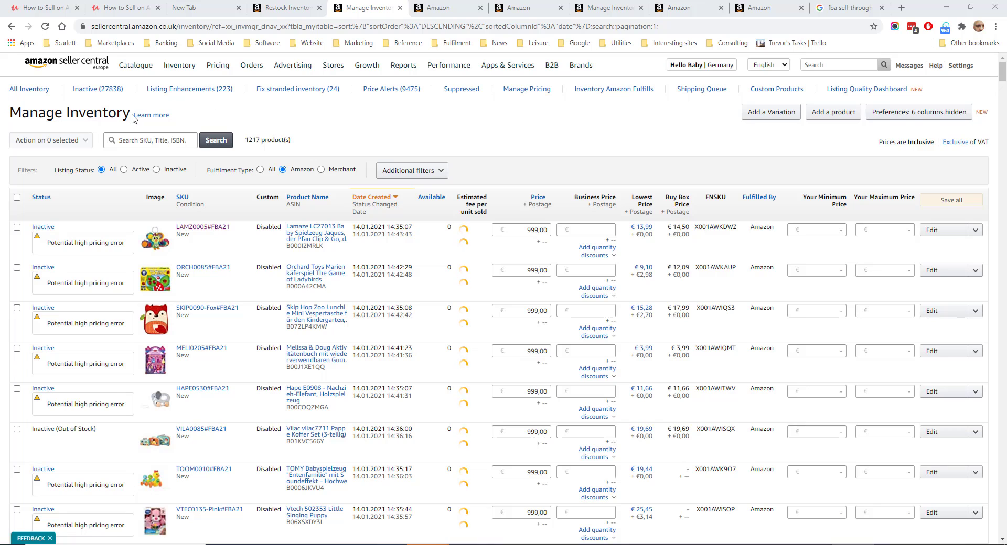
# Open the LAMZ0005#FBA21 SKU page and check its 5-week lead time and 4-week reorder frequency
pyautogui.click(202, 227)
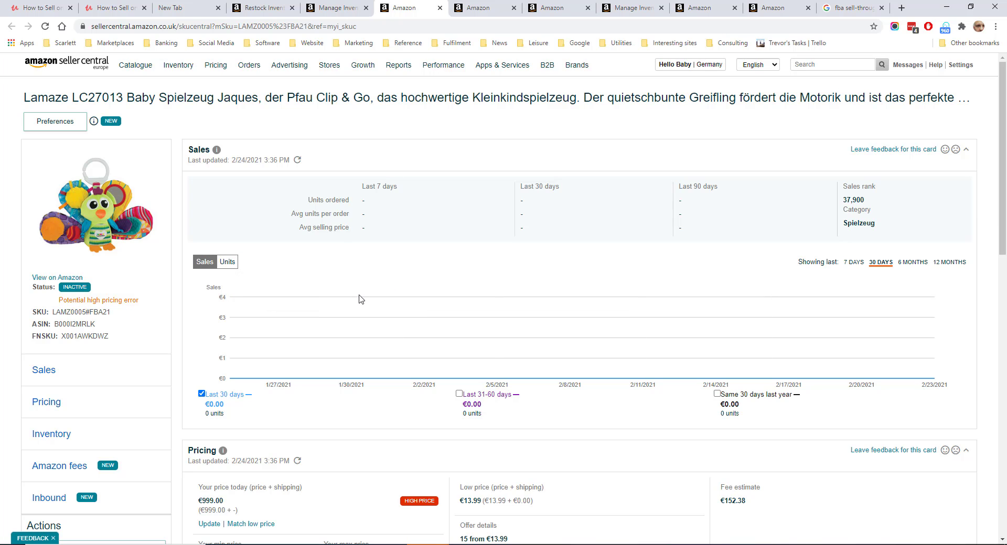
pyautogui.scroll(-7, 359, 298)
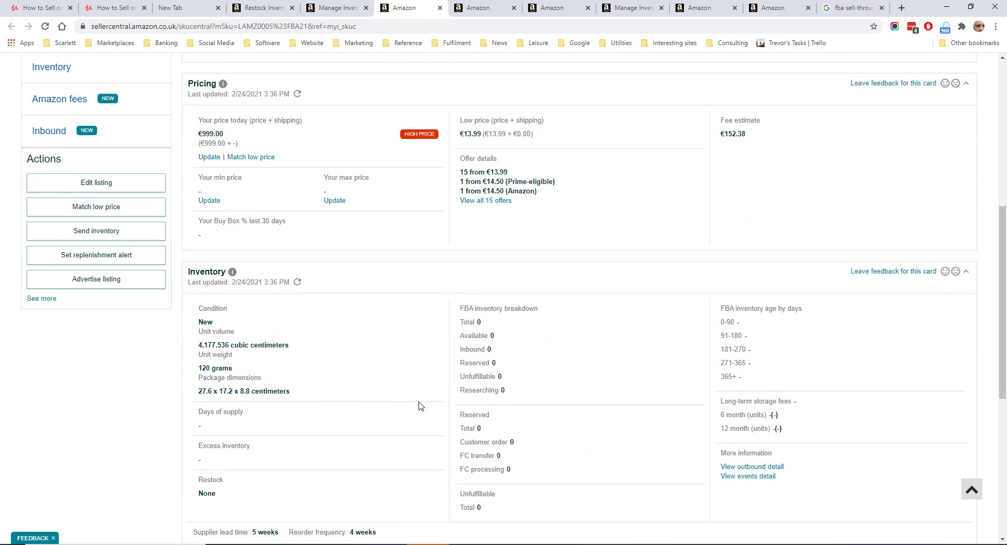
pyautogui.scroll(-2, 535, 422)
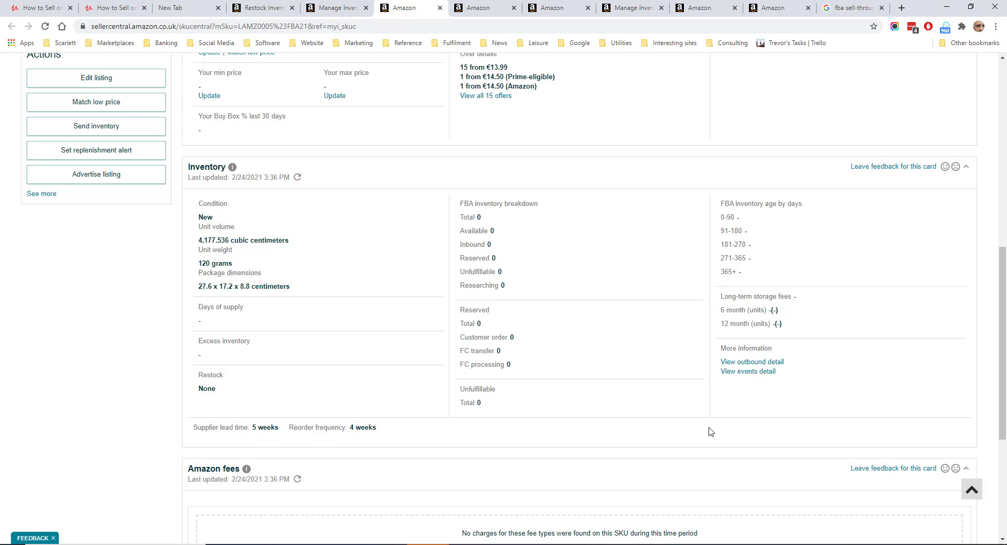
pyautogui.scroll(-5, 708, 431)
pyautogui.hotkey('ctrl', 'f')
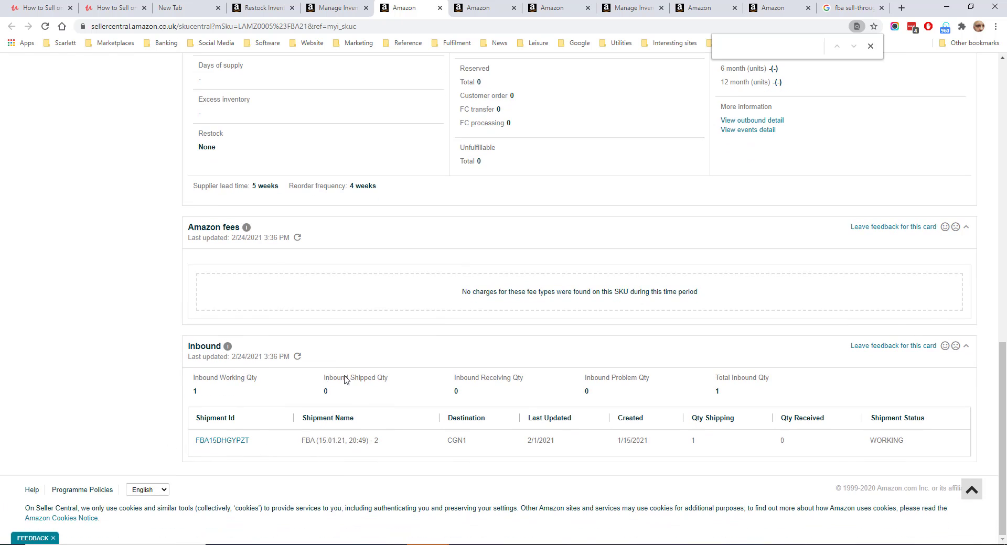
# Return to the inventory planning tab to bring up the FBA Inventory Age view
pyautogui.hotkey('ctrl', '4')
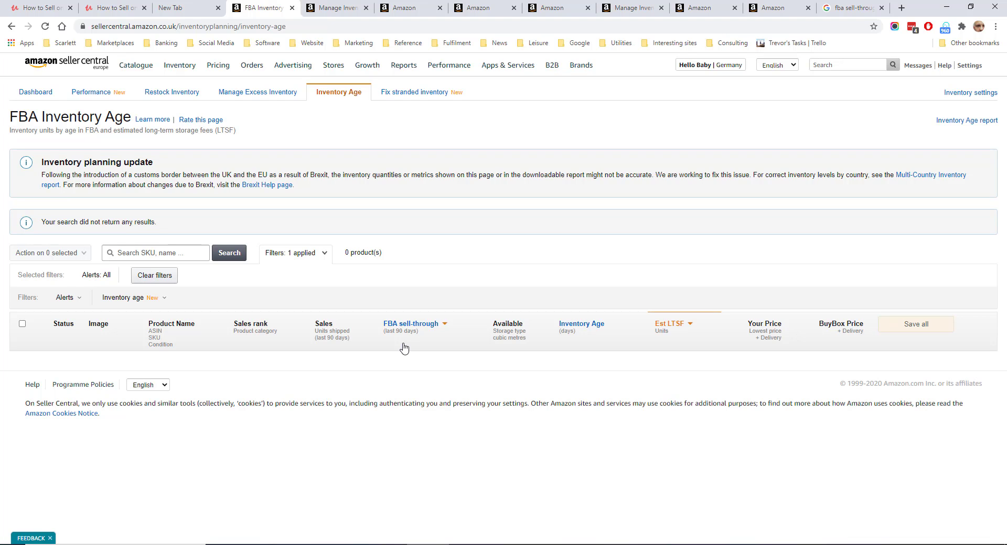
# Open the Fix stranded inventory list of 24 products with their stranded reasons
pyautogui.click(415, 92)
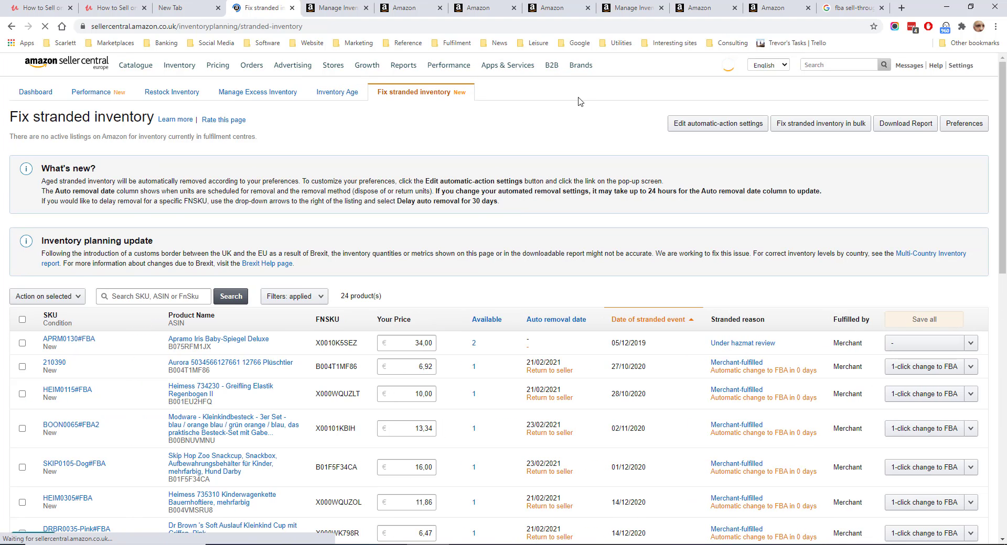